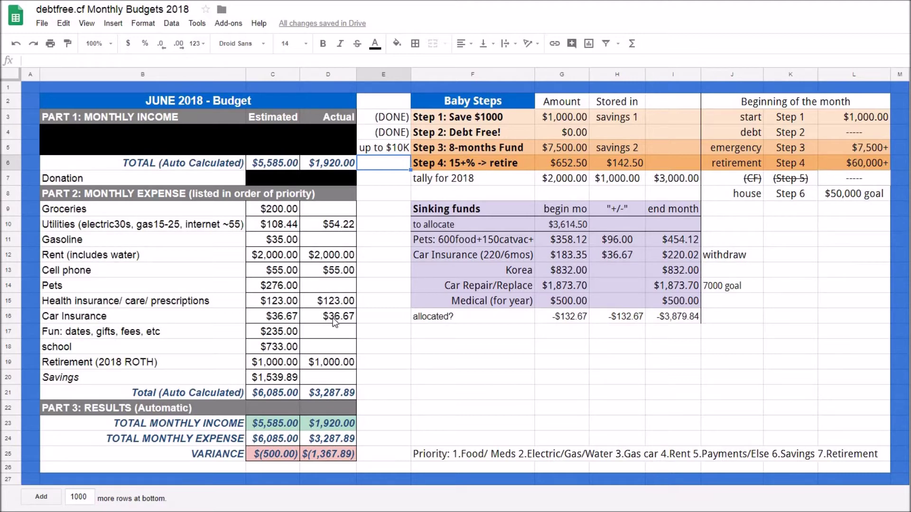
Review the Car Insurance sinking fund row and the estimated fun and school amounts in the June 2018 budget.
left_click(471, 255)
mouse_move(665, 258)
left_mouse_down()
mouse_move(583, 257)
mouse_move(677, 256)
left_mouse_up()
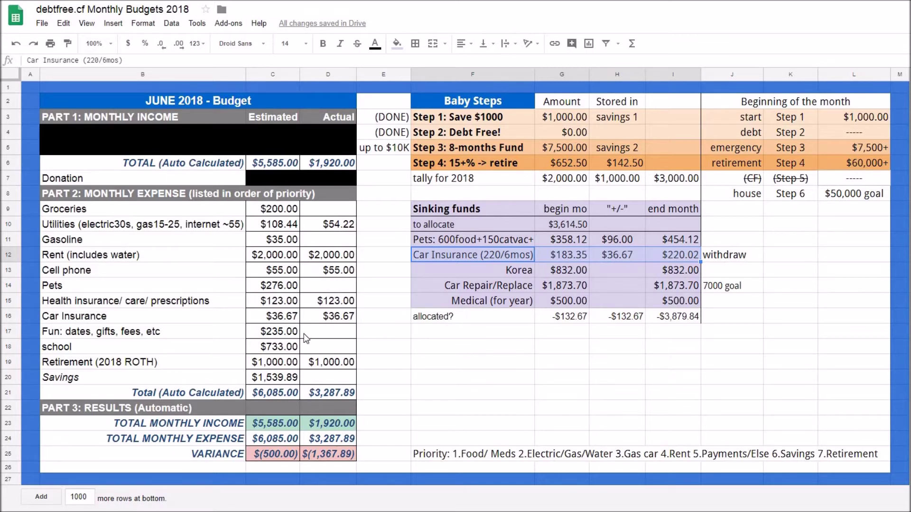
left_click(388, 334)
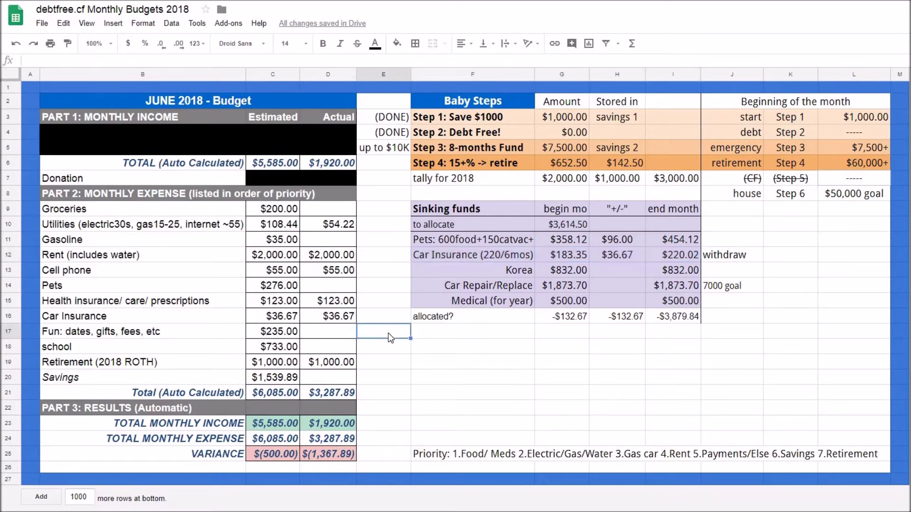
left_click(277, 336)
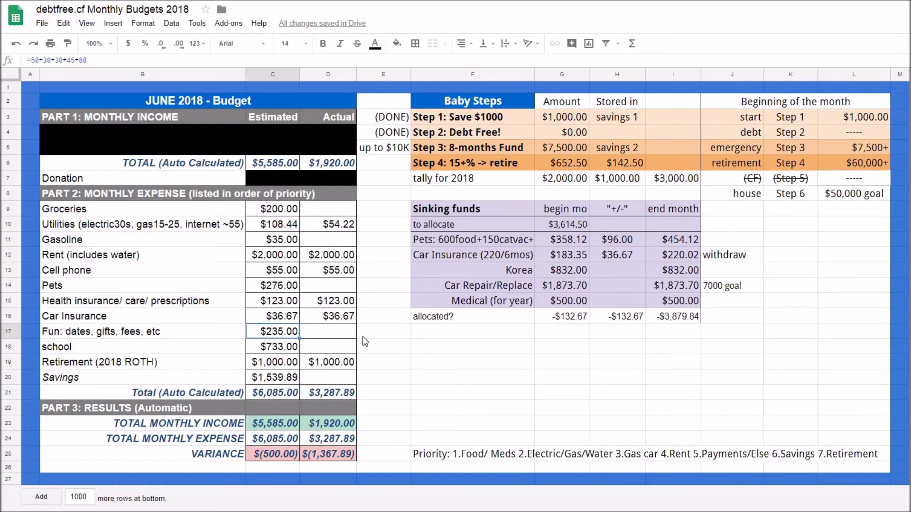
left_click(380, 334)
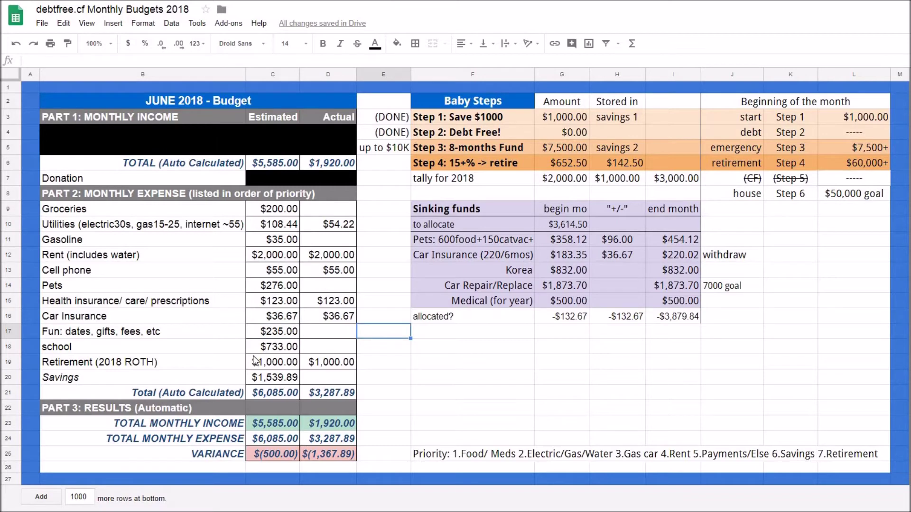
left_click(369, 349)
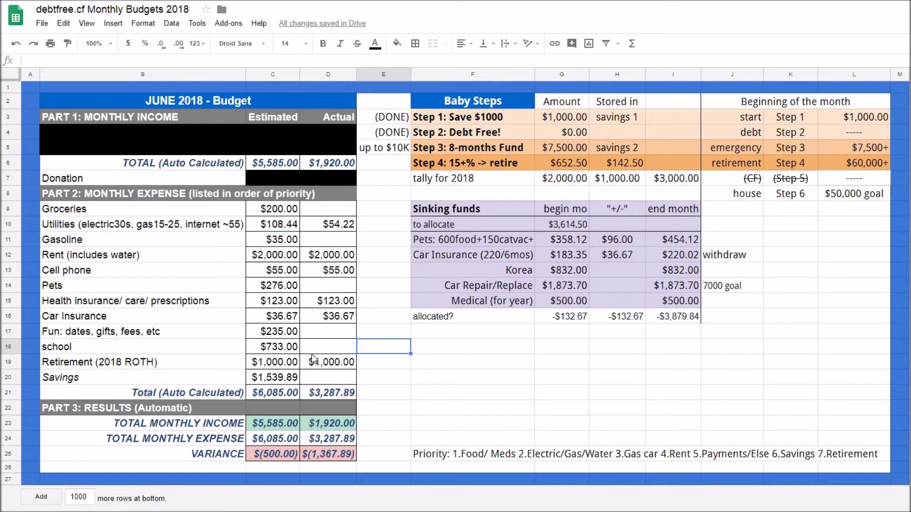
left_click(267, 353)
Set the 2018 tally's Amount to 3000 and link its adjacent Stored in cell to the actual Retirement amount with =D19.
left_click(559, 180)
type("3000")
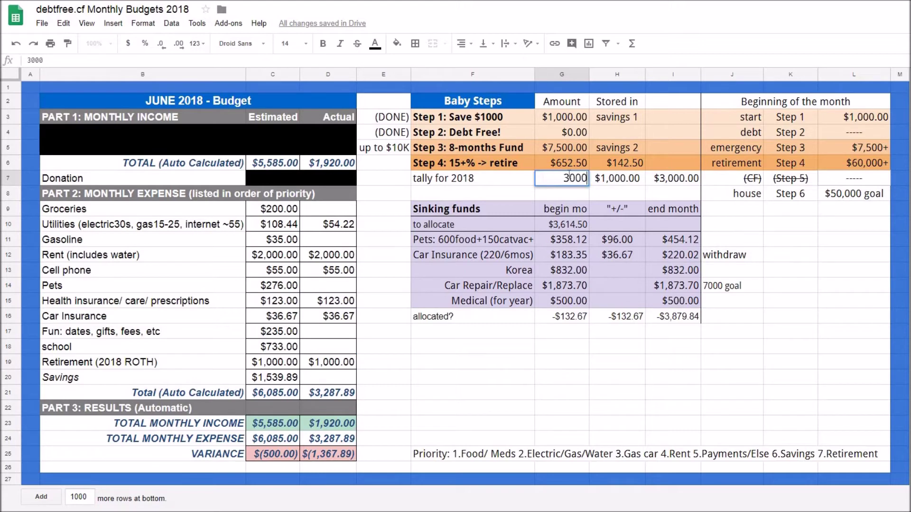
left_click(599, 182)
key("Delete")
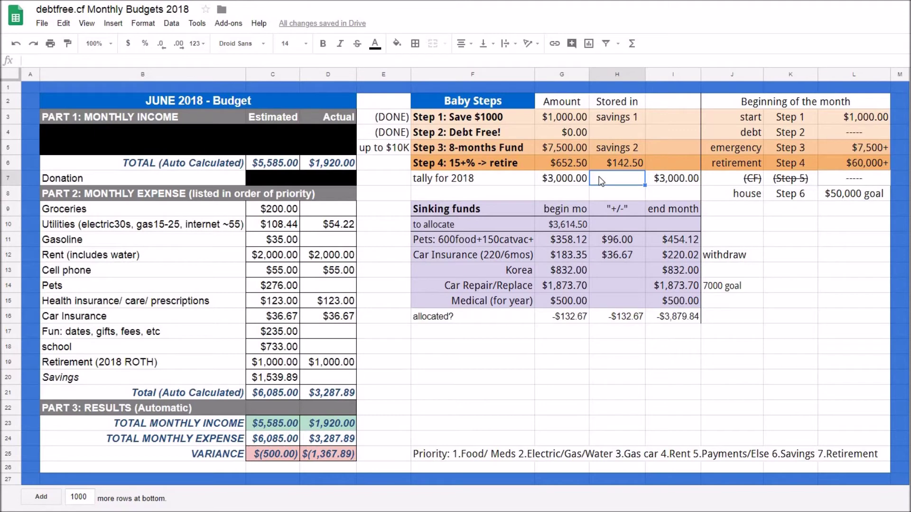
type("=")
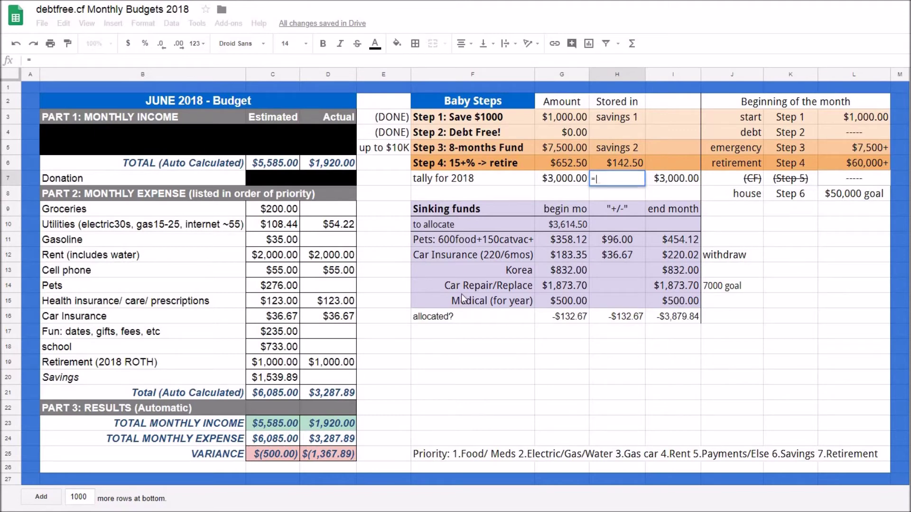
left_click(330, 363)
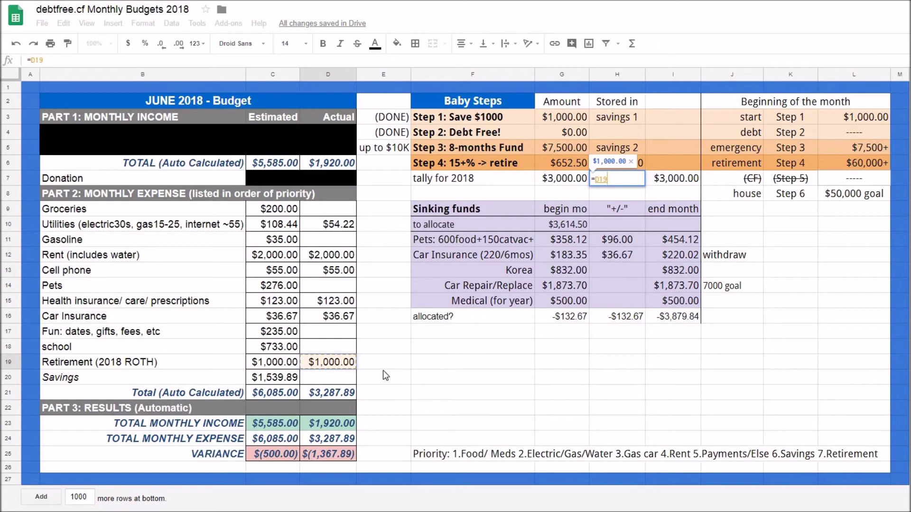
key("Return")
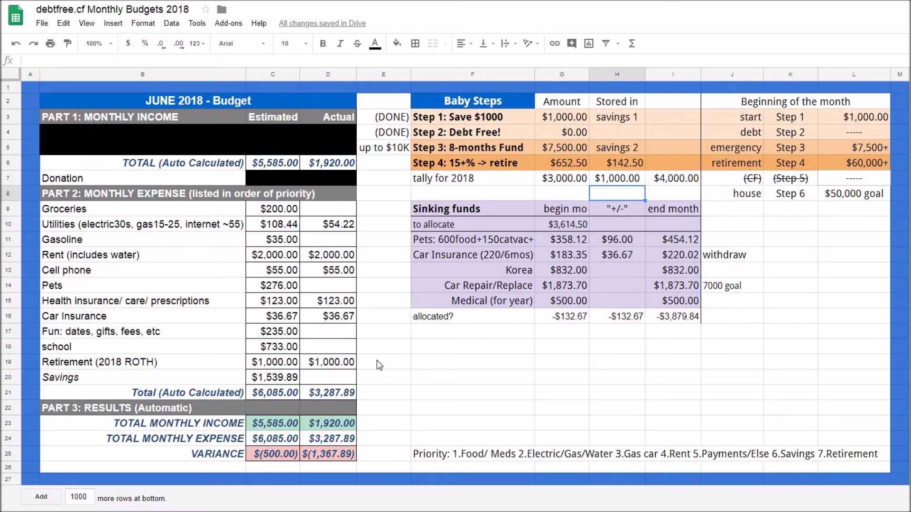
Change the estimated Savings amount in the June budget to 1039.89.
left_click(273, 377)
left_click(32, 61)
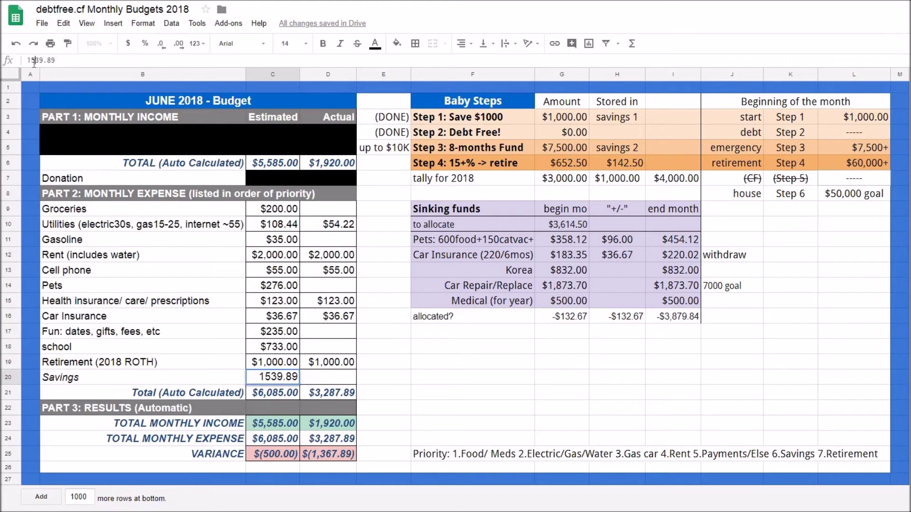
key("Delete")
type("0")
key("Return")
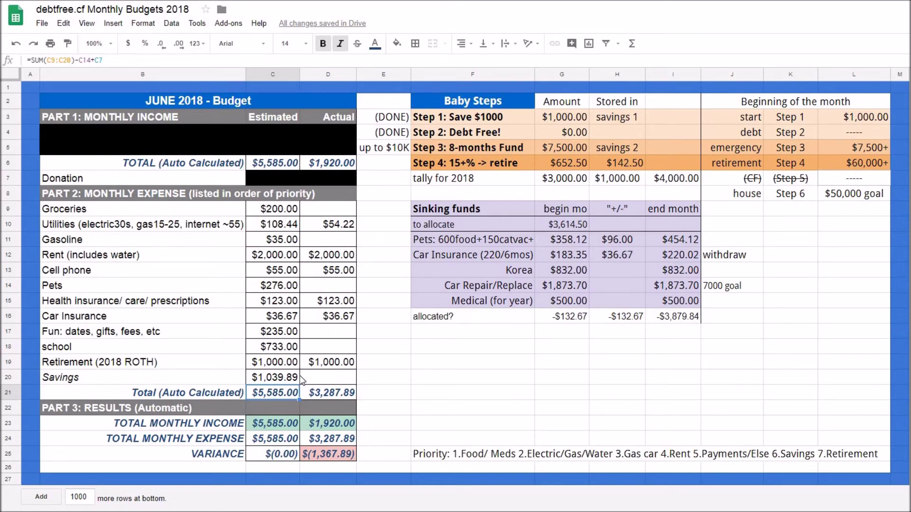
Set the Korea sinking fund's beginning-of-month amount to 1200.
left_click(538, 270)
type("1200")
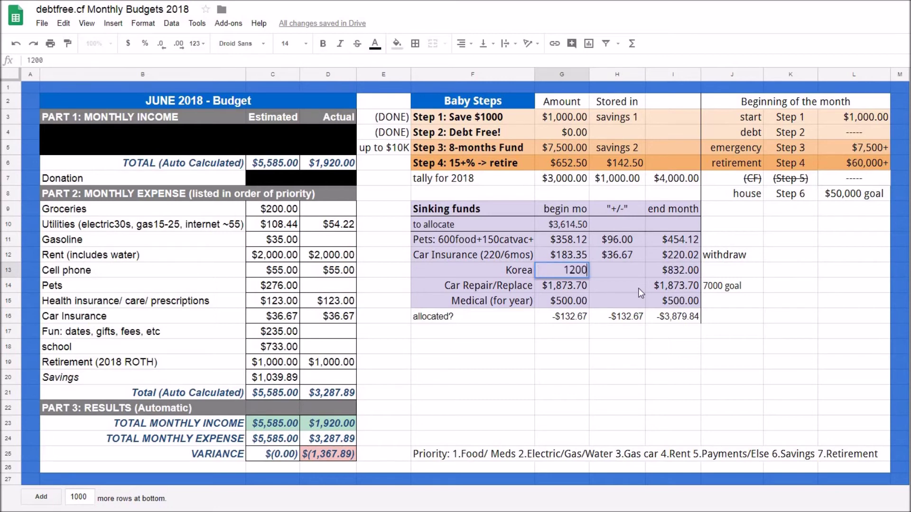
left_click(618, 270)
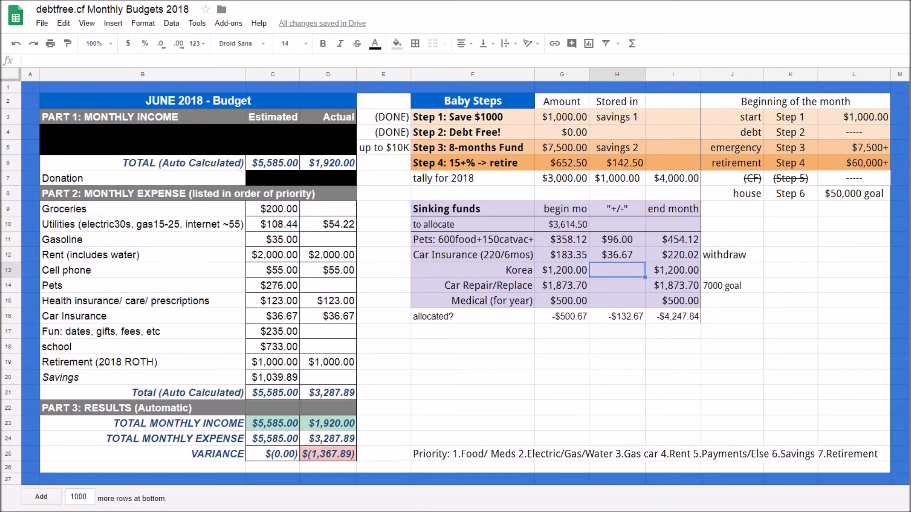
Check the May budget's ending sinking fund balances and set June's Car Repair/Replace beginning amount to 3,107.05.
key("ctrl+shift+Page_Up")
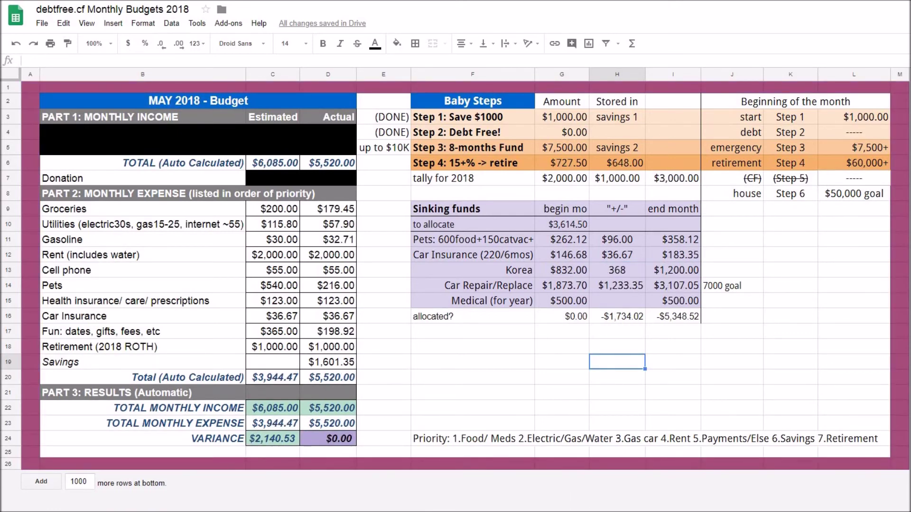
key("ctrl+shift+Page_Down")
left_click(565, 286)
type("3,107.05")
key("Return")
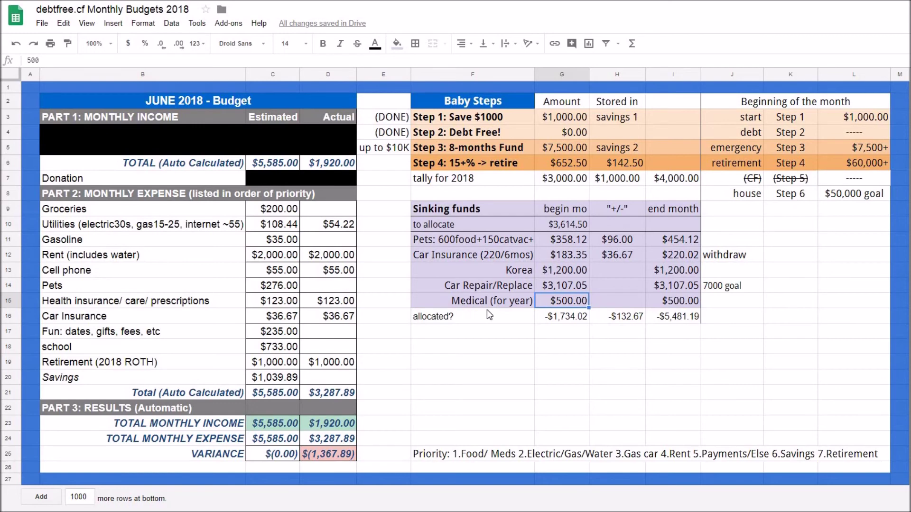
Clear the "allocated?" label and its three totals below the sinking funds table.
left_click_drag(532, 323, 679, 320)
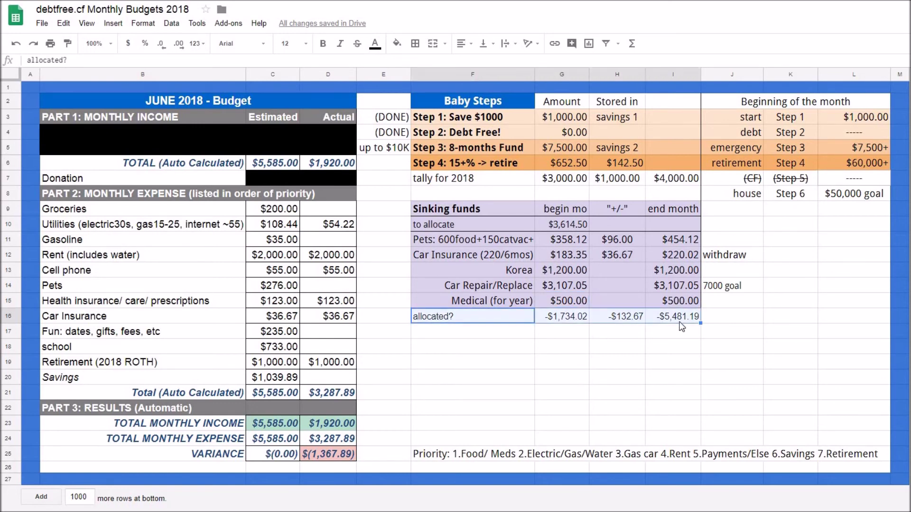
key("Delete")
left_click(641, 345)
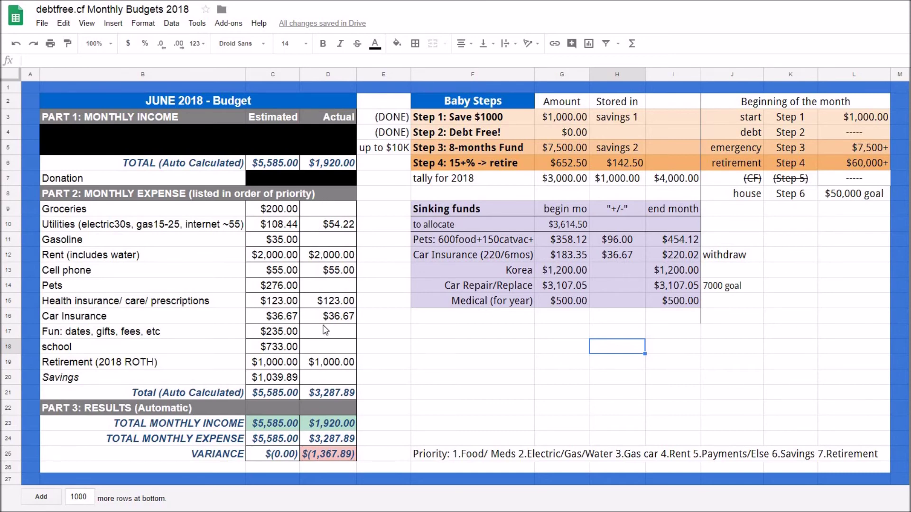
Check the estimate formula for Fun: dates, gifts, fees, and enter 30 as that category's actual amount.
left_click(265, 336)
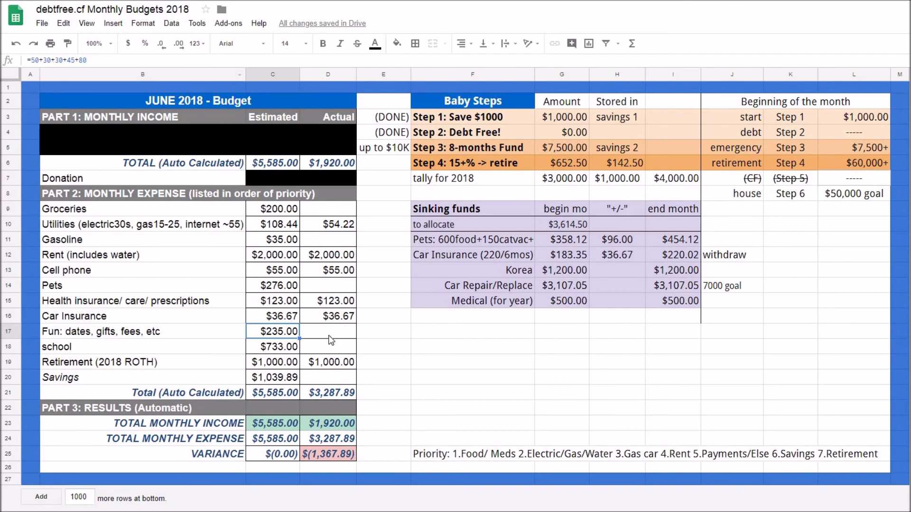
left_click(351, 332)
type("30")
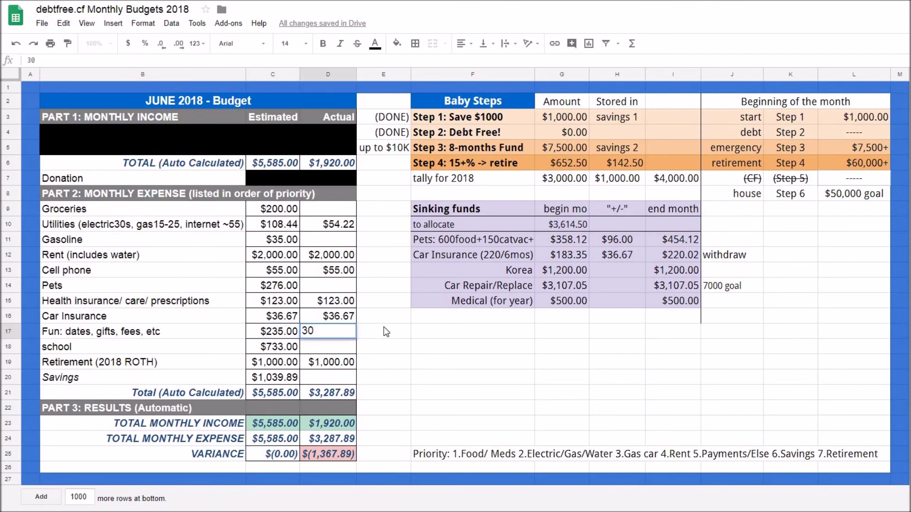
left_click(389, 332)
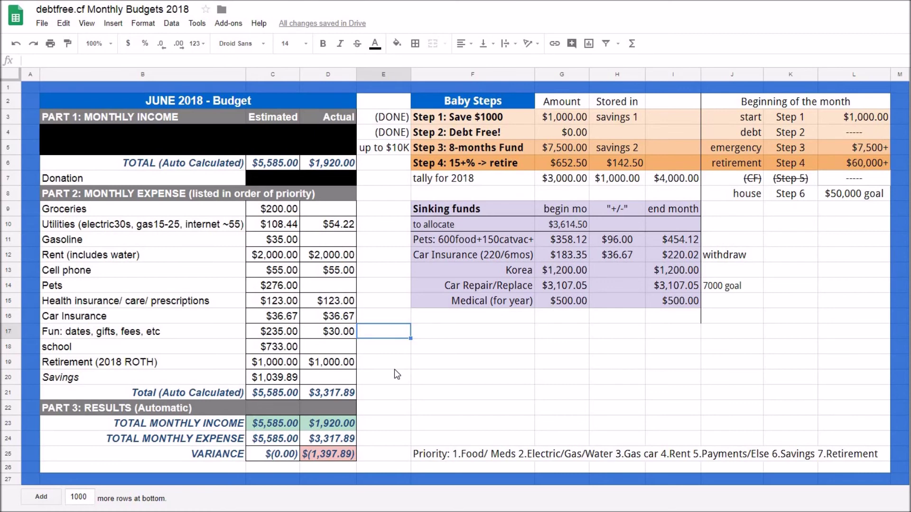